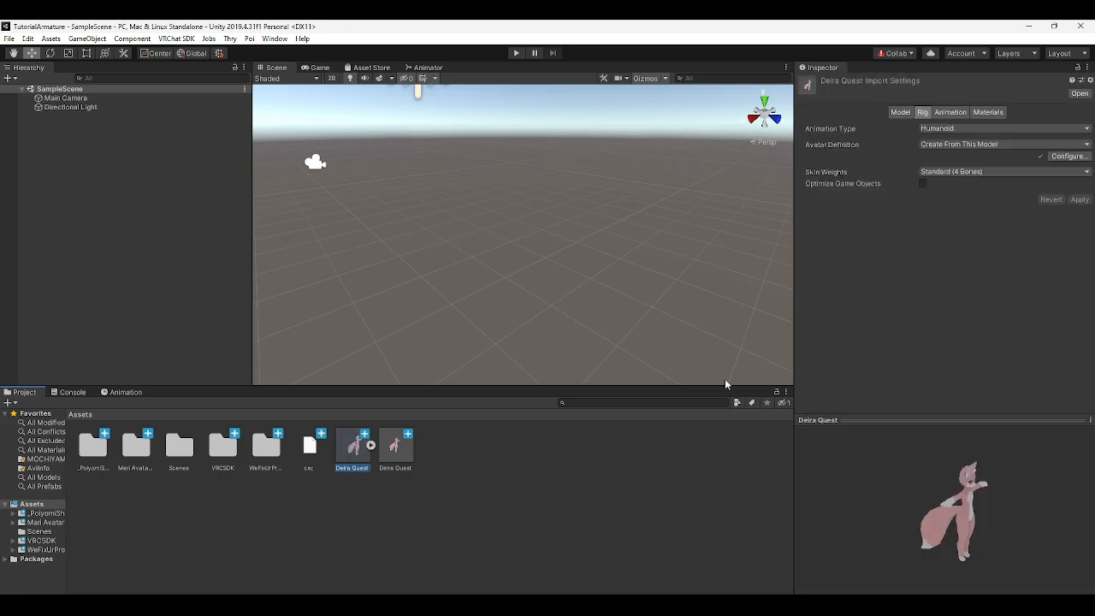
Step: Open the avatar configuration for the Deira Quest model's Humanoid rig
click(924, 128)
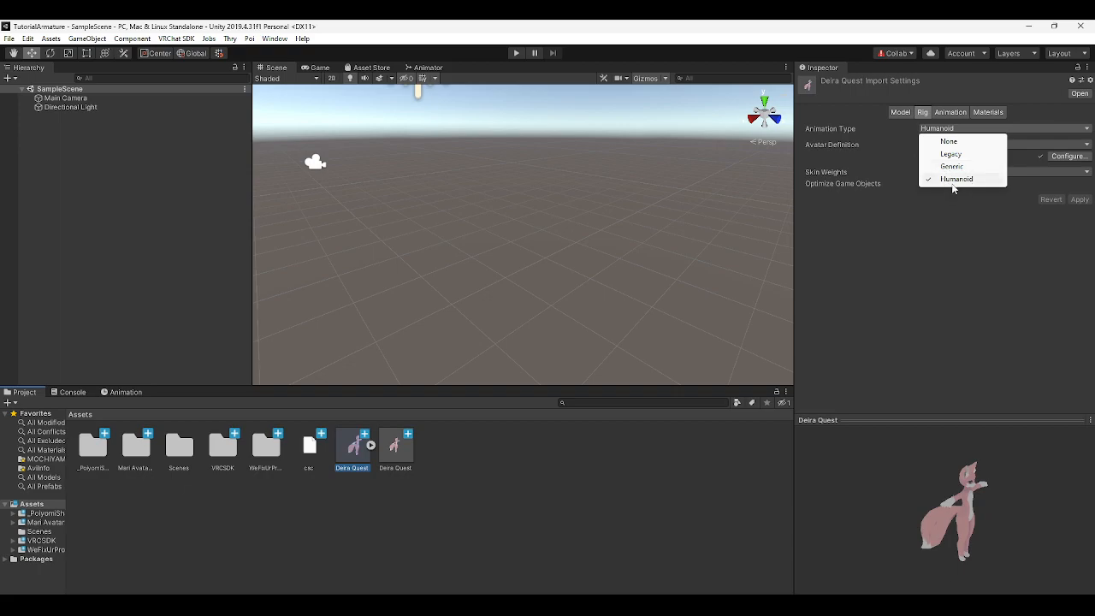
click(995, 231)
click(1067, 157)
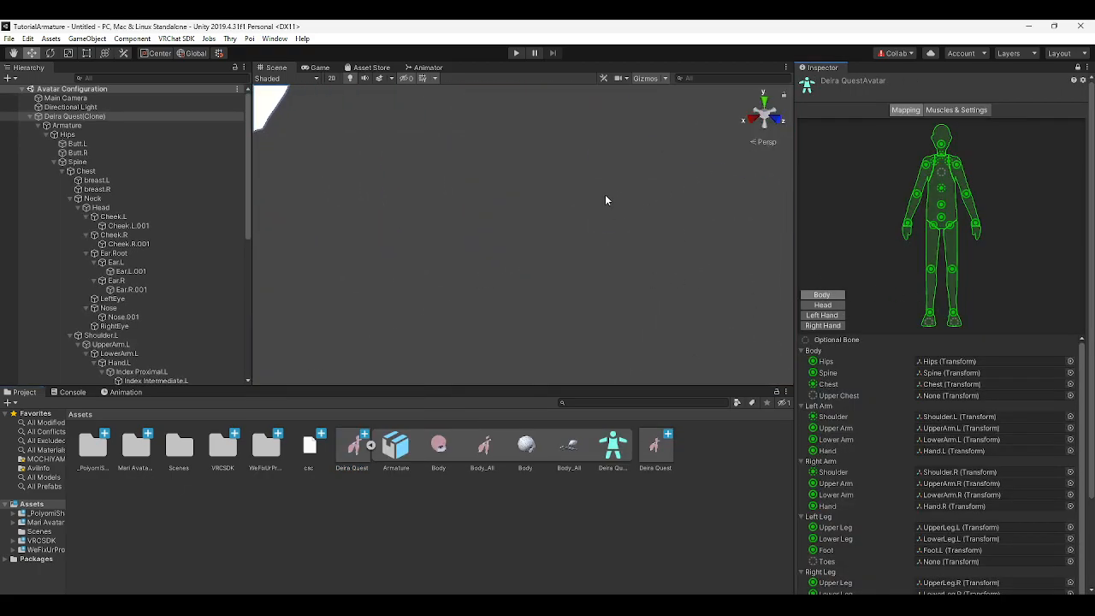
key(w)
right_drag(591, 186, 570, 197)
key(d)
key(a)
key(s)
key(a)
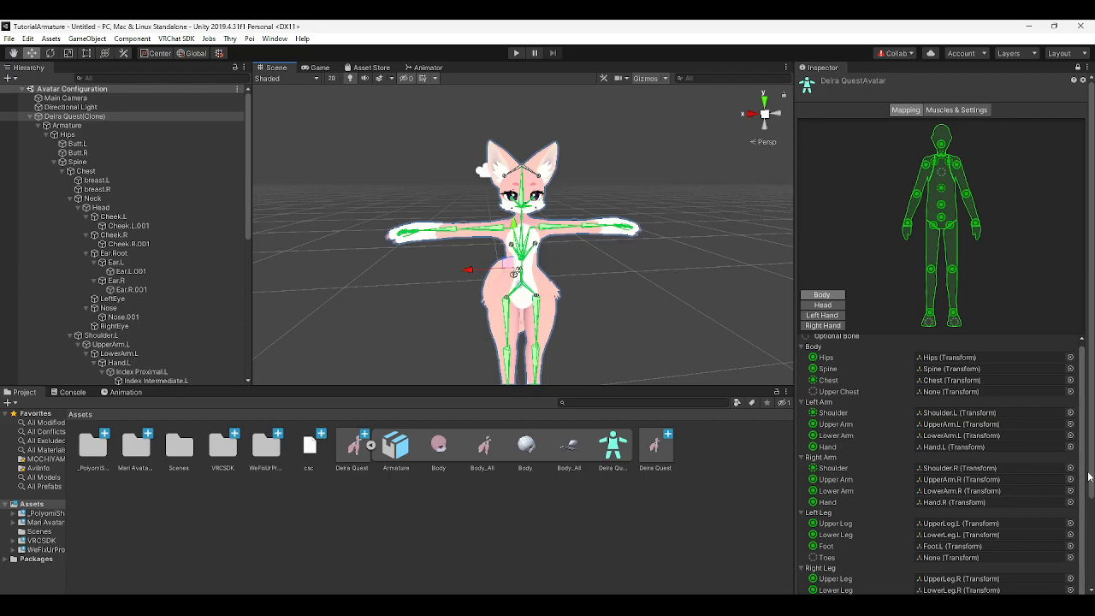
Step: Clear the avatar's entire bone mapping
scroll(1083, 477, down, 3)
click(814, 517)
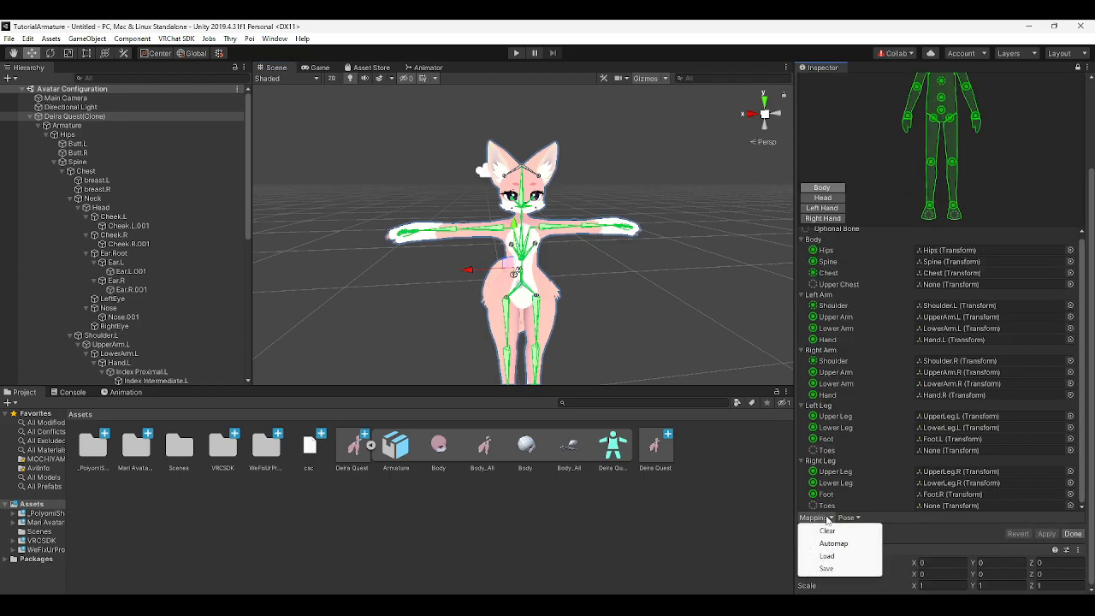
click(827, 531)
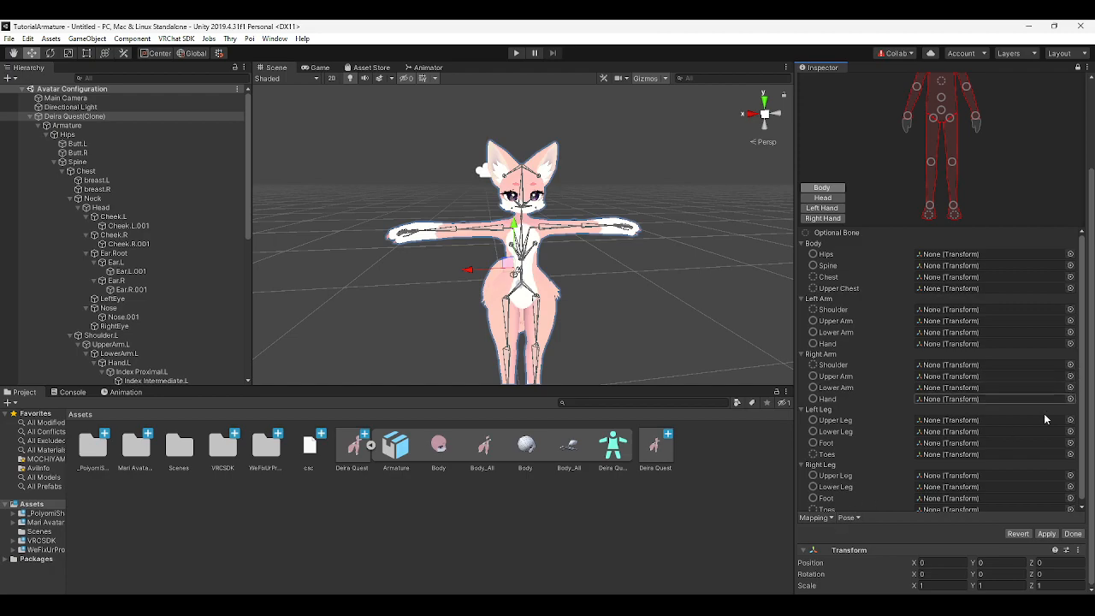
Step: Automap the avatar's bones and assign the Chest bone to the empty Chest slot of the body
click(815, 517)
click(833, 543)
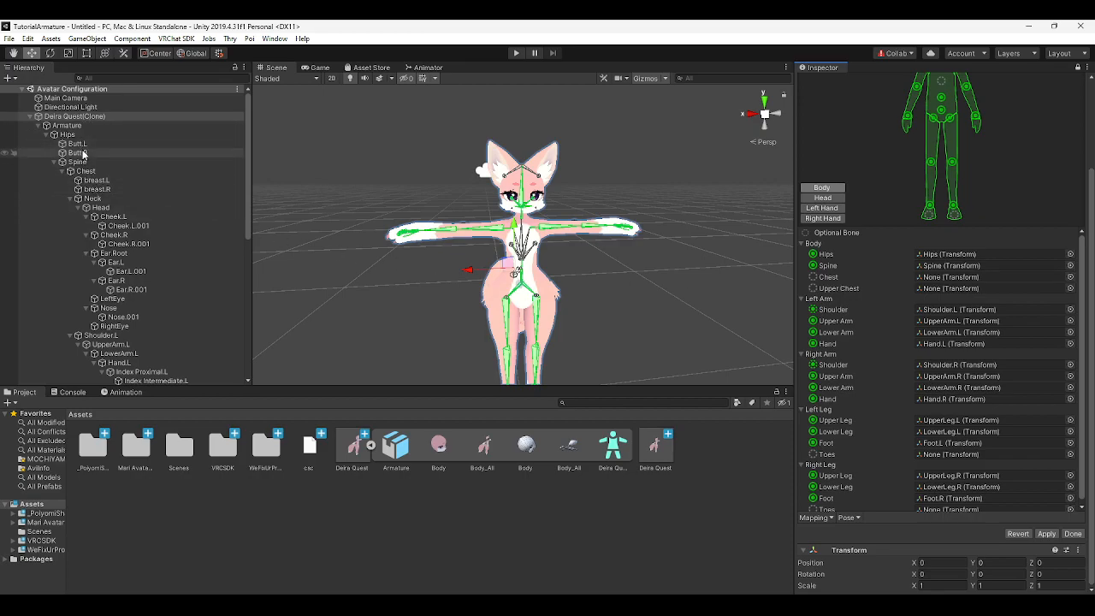
drag(85, 176, 949, 285)
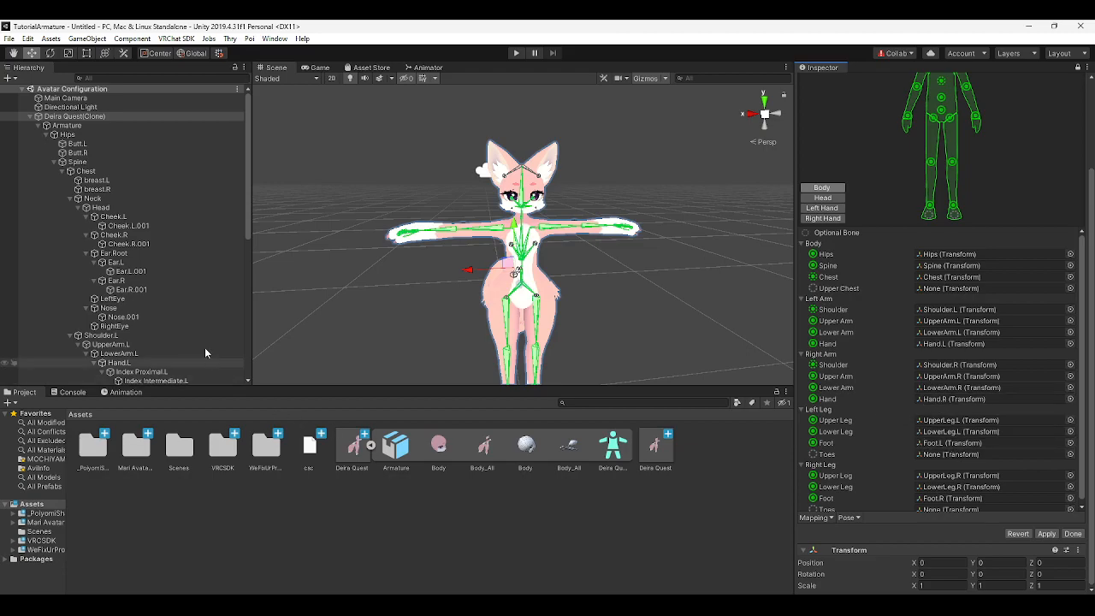
Step: Look through the bone hierarchy and the transform list for a bone that fits the left leg's Toes slot
scroll(190, 336, down, 10)
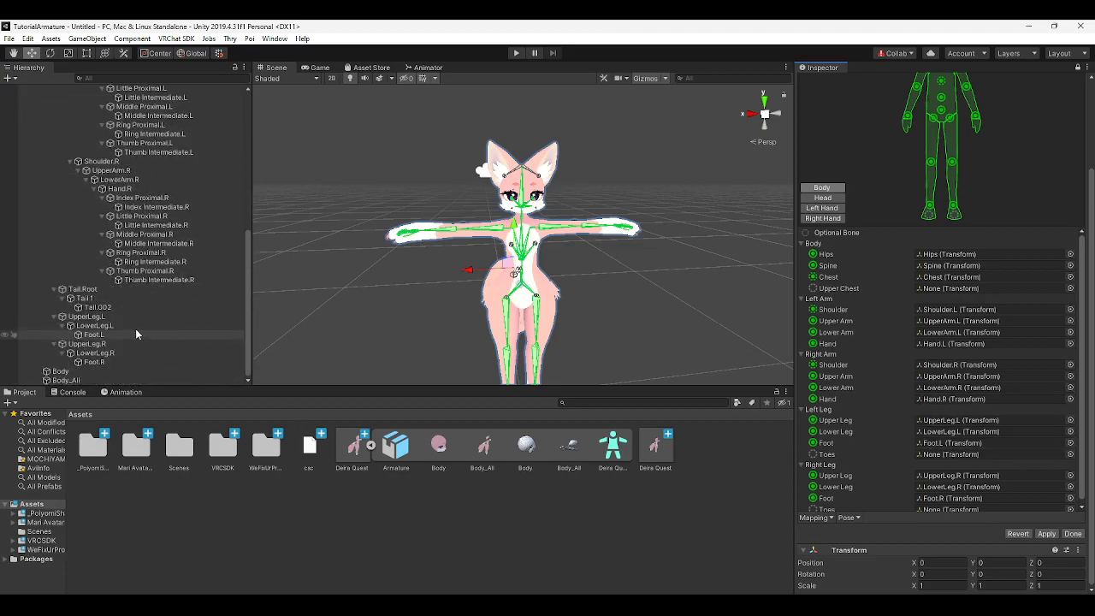
click(1069, 454)
scroll(297, 248, down, 15)
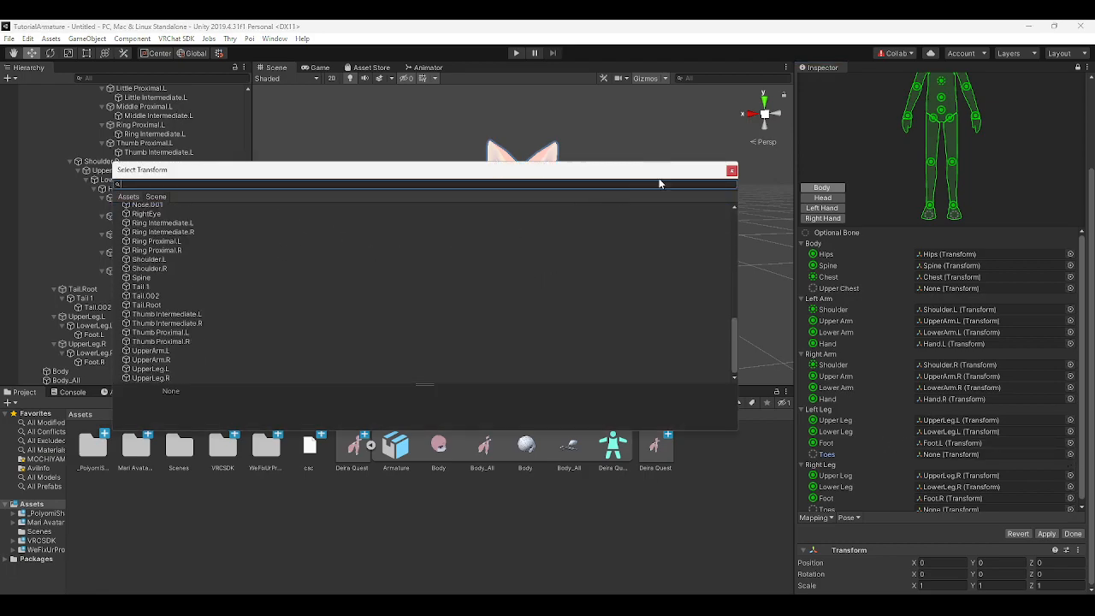
click(731, 170)
scroll(917, 342, down, 1)
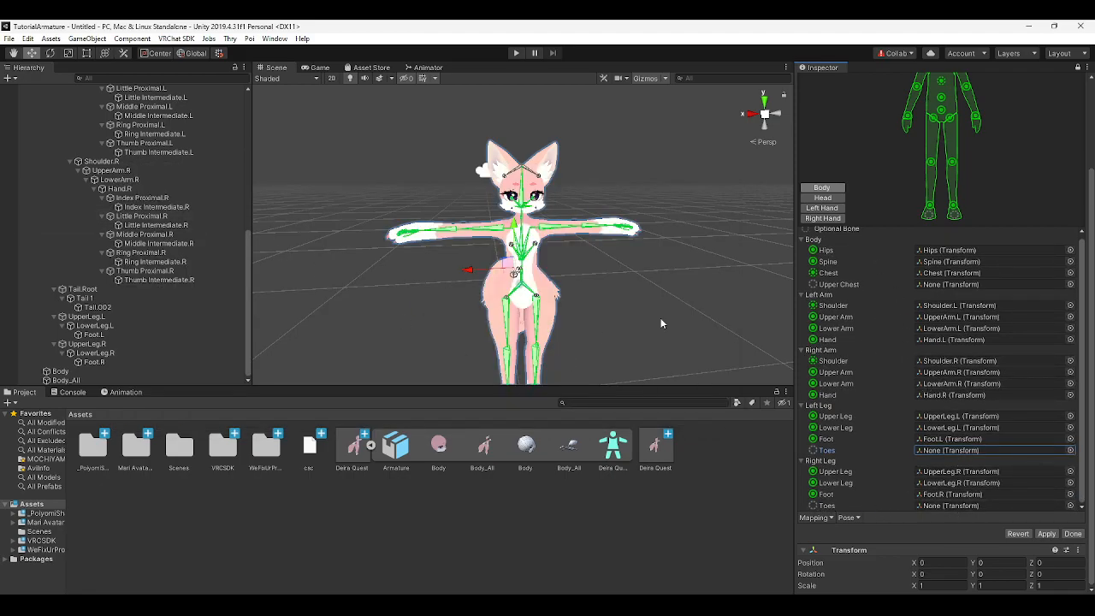
scroll(824, 309, up, 1)
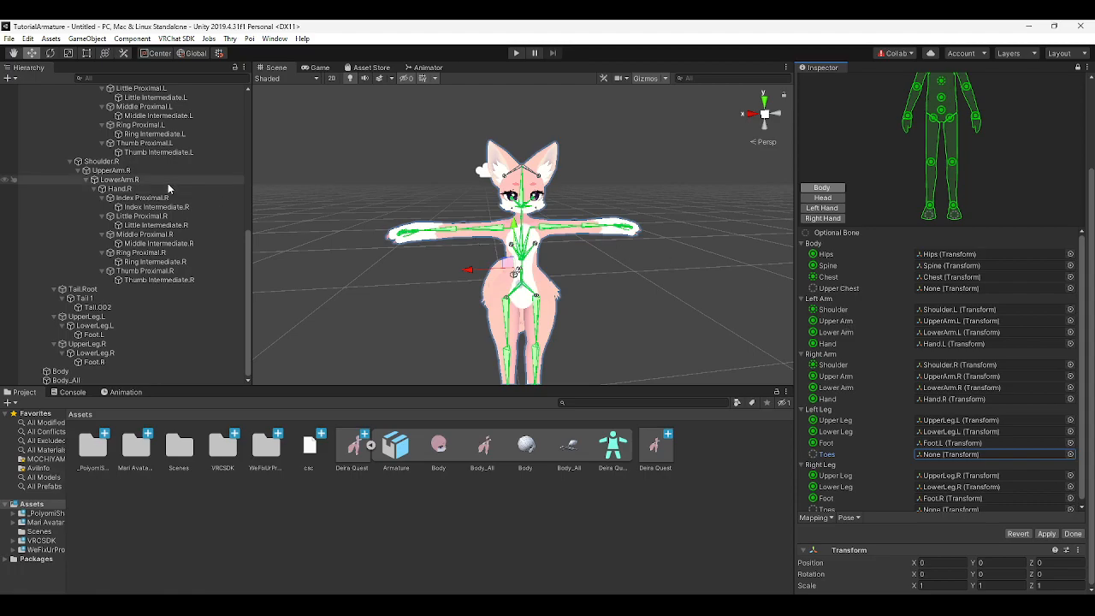
Step: Remove the Nose.001 bone from the Jaw slot in the head mapping, leaving it set to None
scroll(168, 181, up, 10)
click(822, 198)
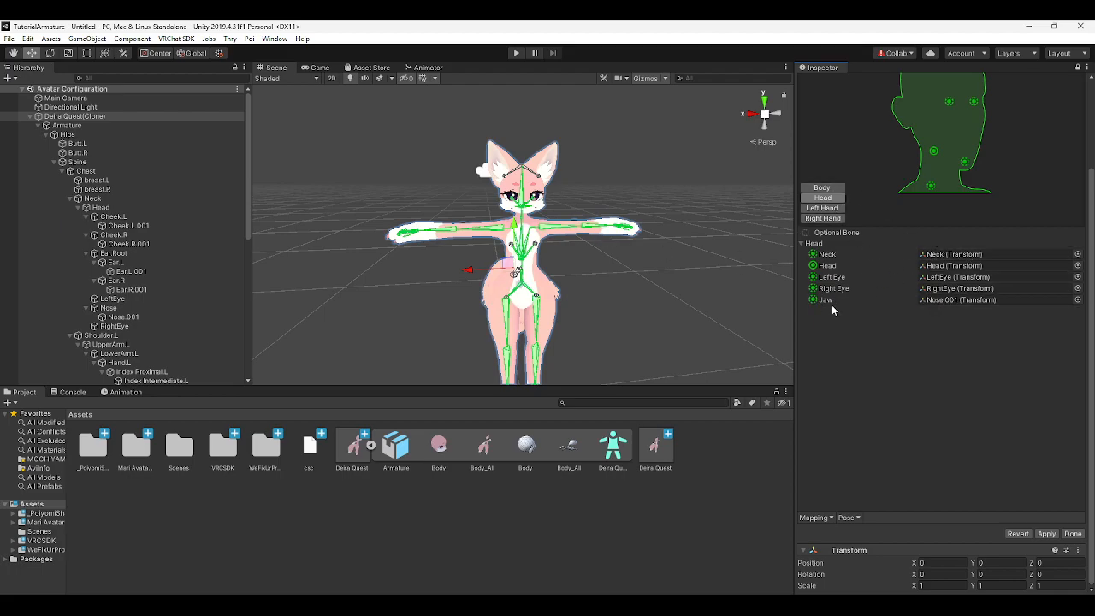
click(956, 301)
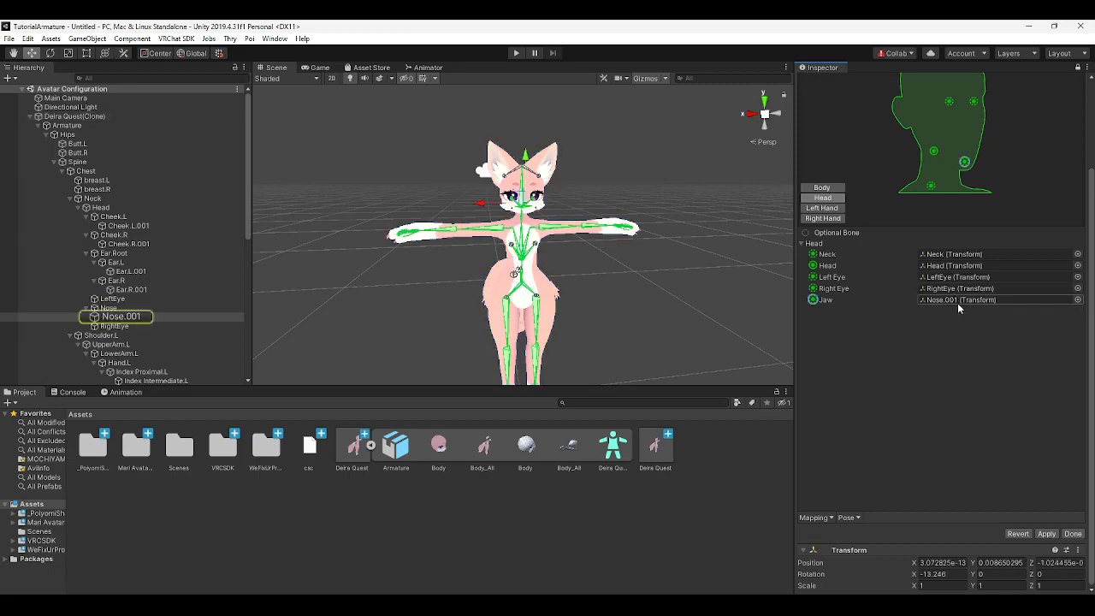
key(Delete)
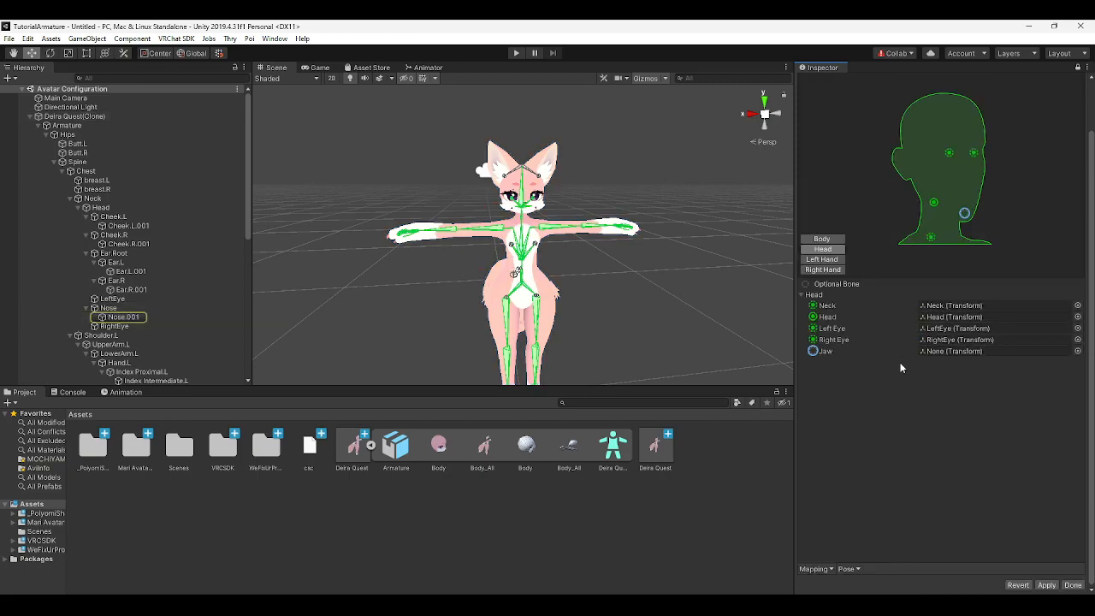
Step: Review the hand and body bone mappings, then finish the avatar configuration and apply the import settings
click(829, 260)
click(827, 250)
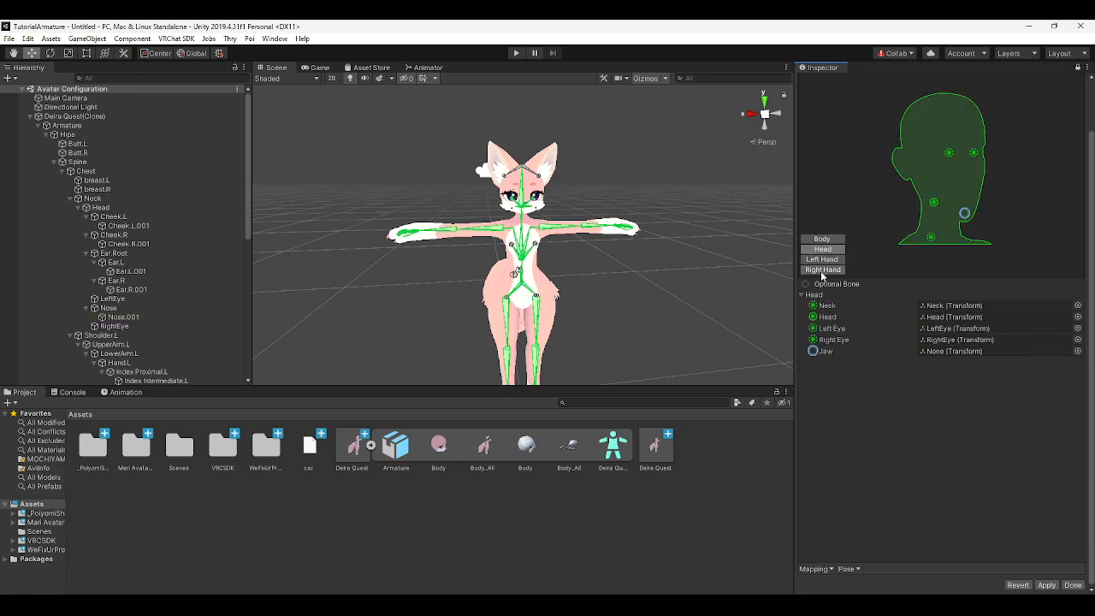
click(822, 270)
click(822, 240)
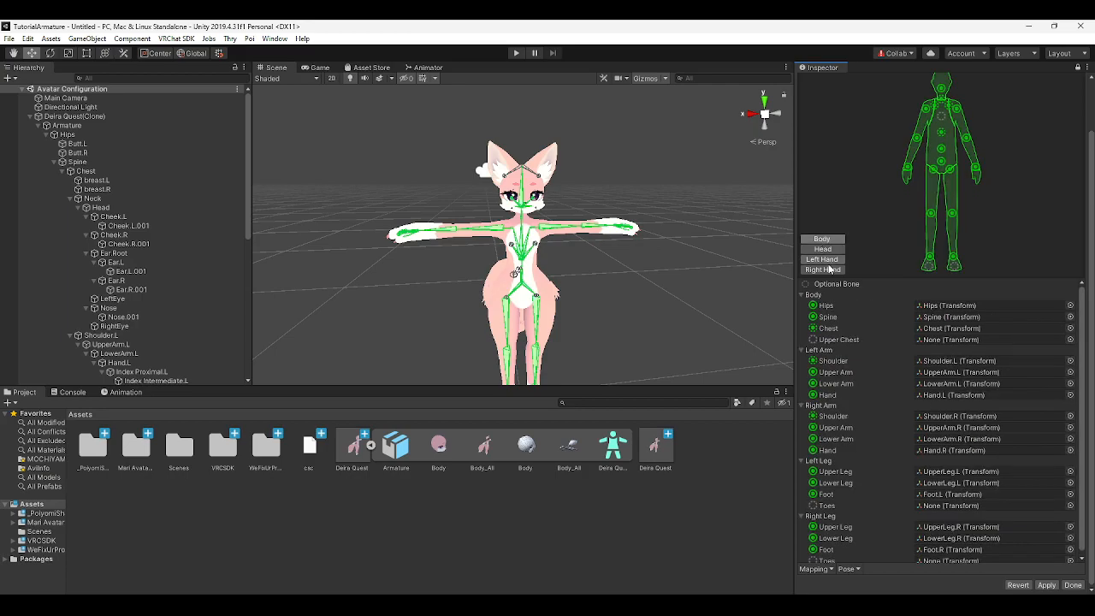
click(1079, 590)
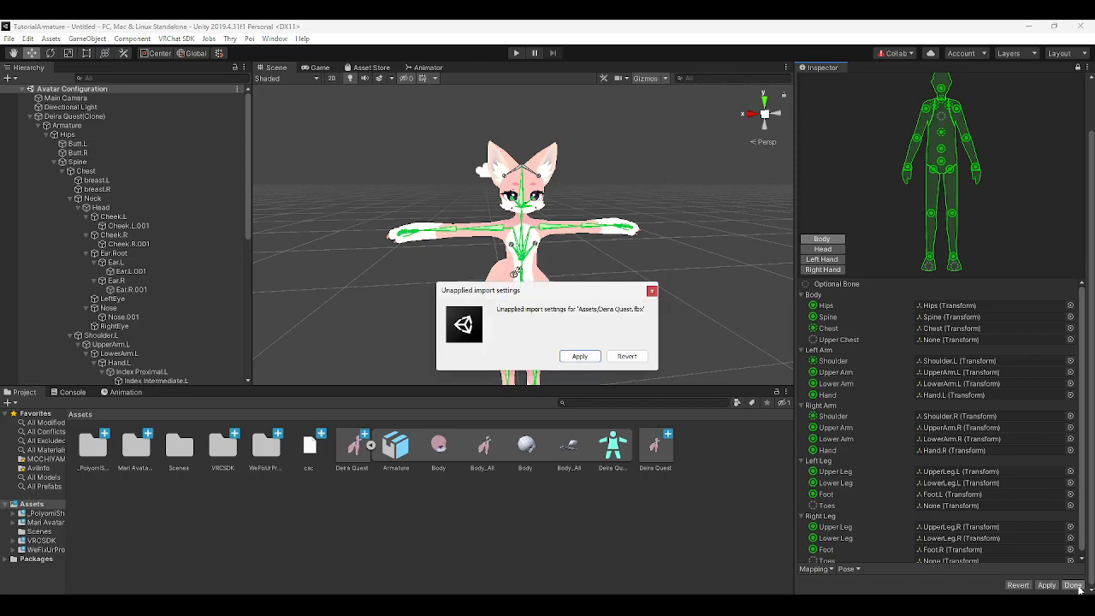
click(586, 355)
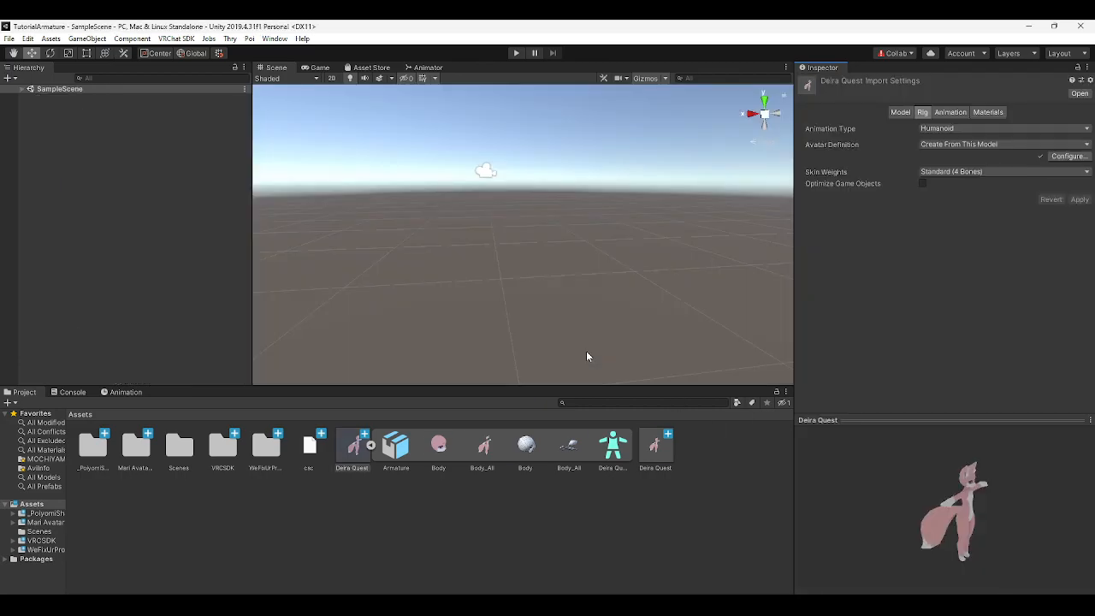
Step: Add the Deira Quest model to the SampleScene hierarchy
click(370, 445)
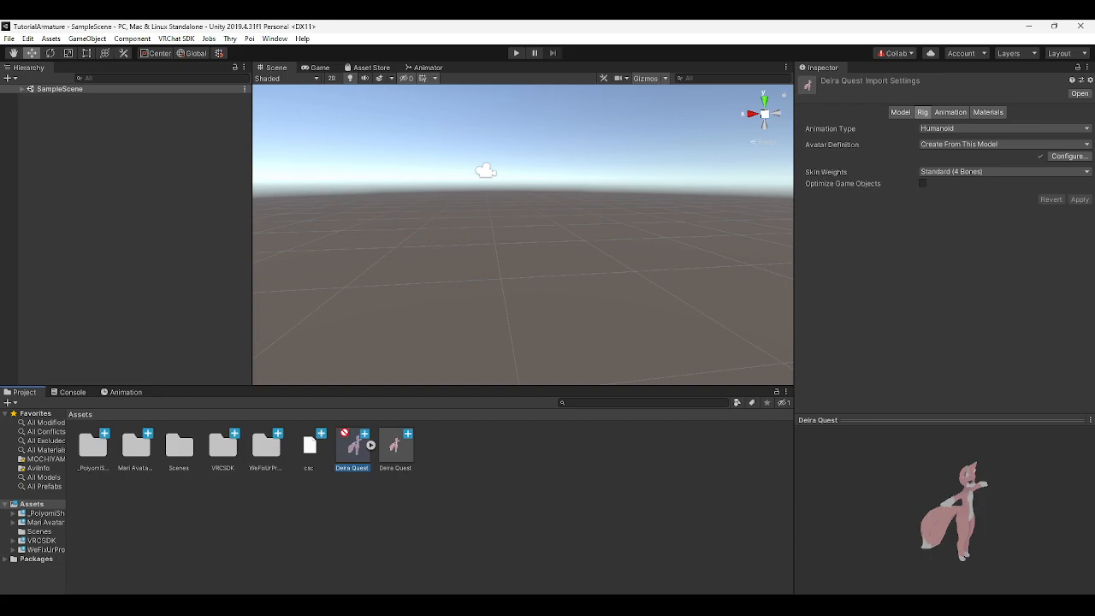
drag(354, 444, 146, 214)
right_drag(521, 309, 532, 332)
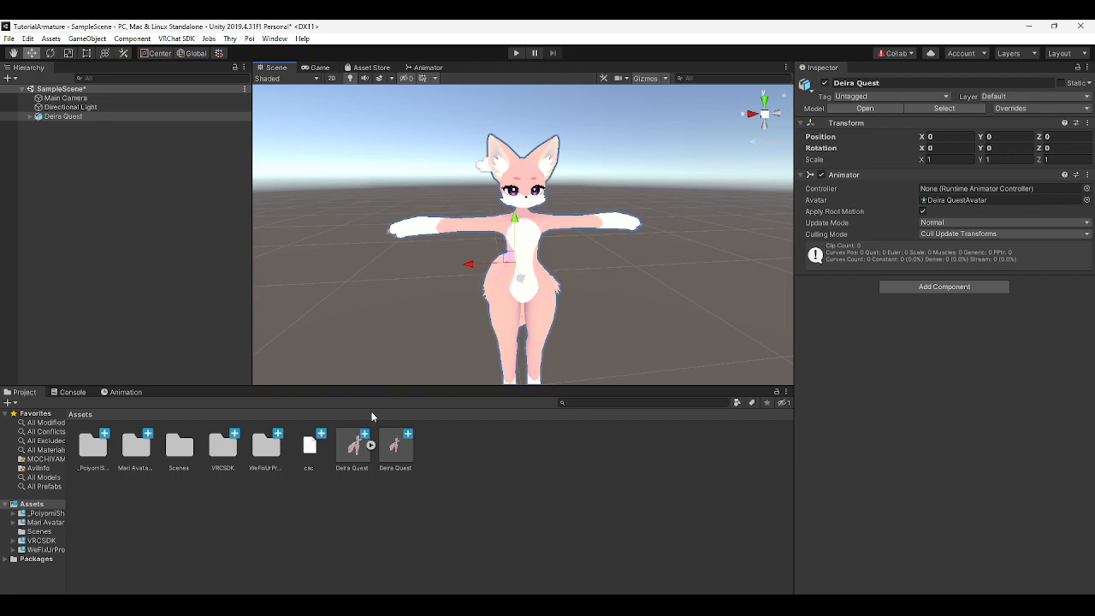
Step: Compare the Deira Quest model's import settings and Animator with the prefab's Pipeline Manager and VRC Avatar Descriptor settings
click(360, 444)
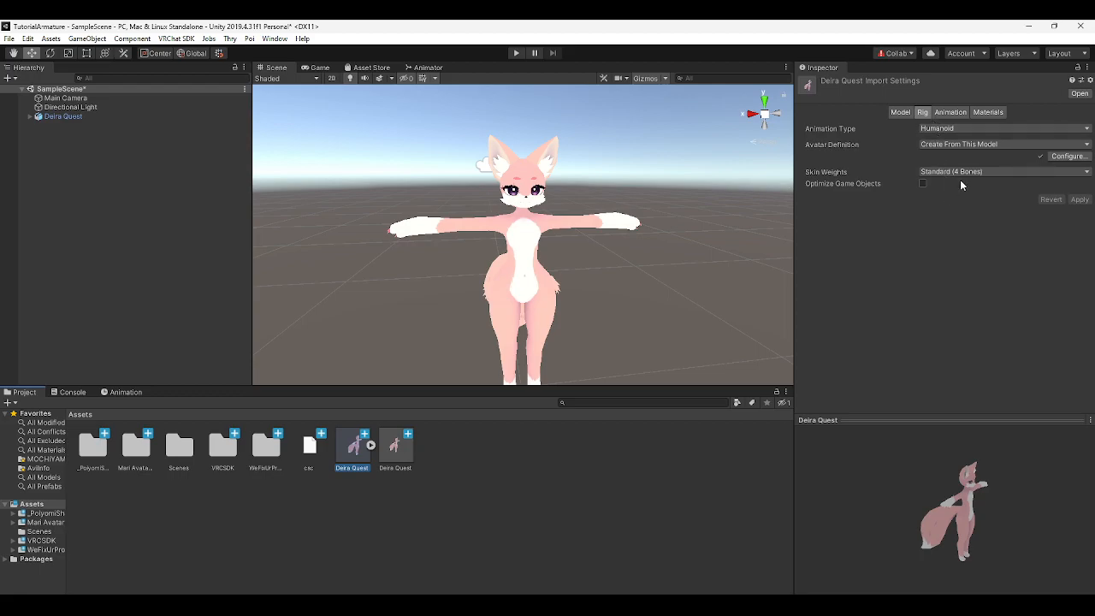
click(106, 119)
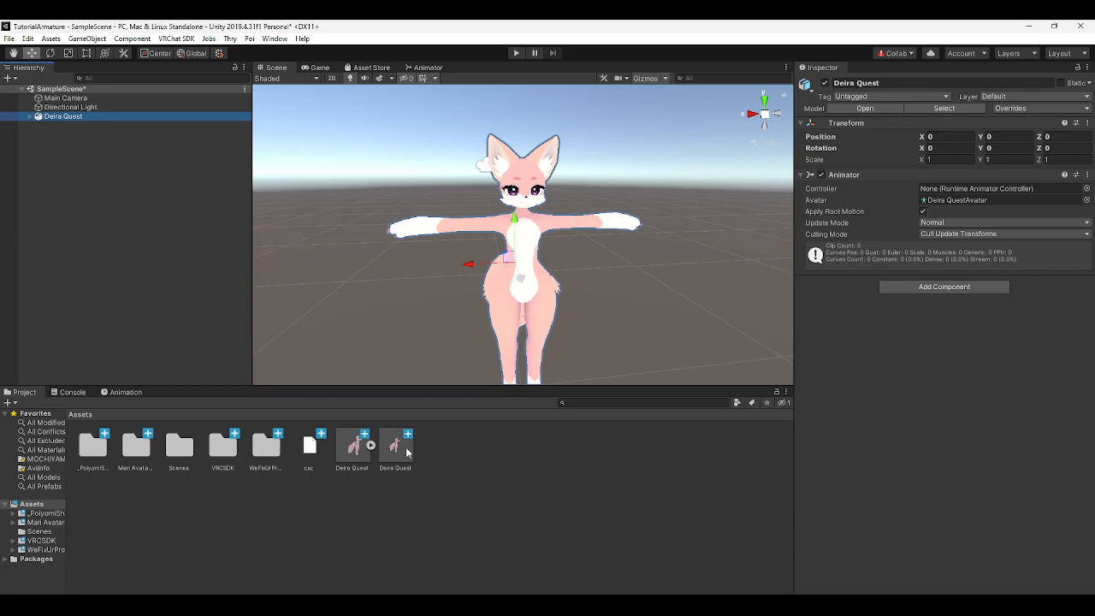
click(371, 446)
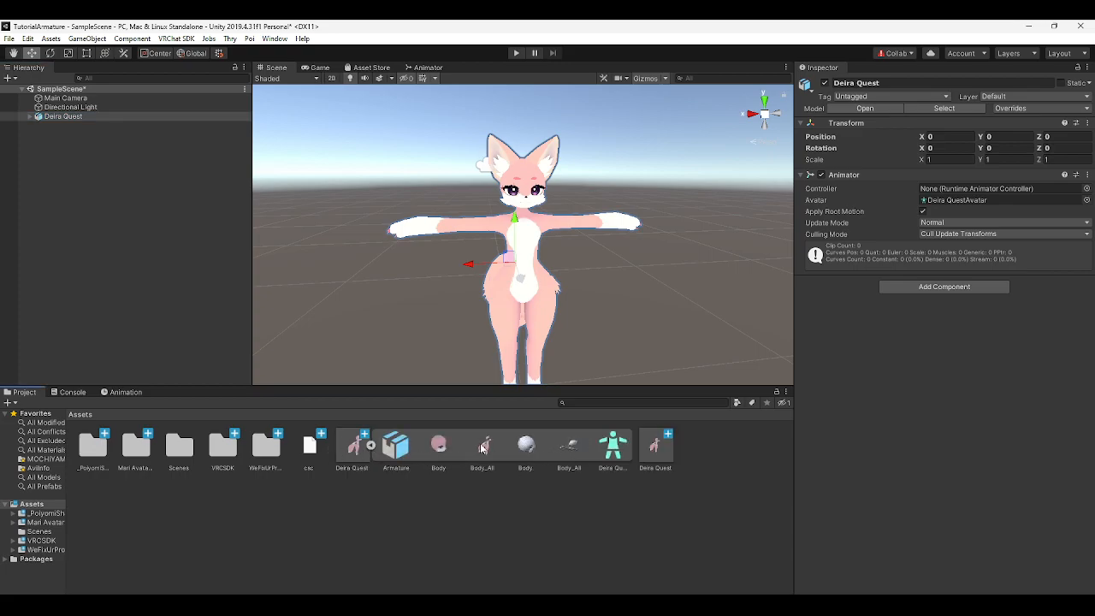
click(370, 446)
click(406, 450)
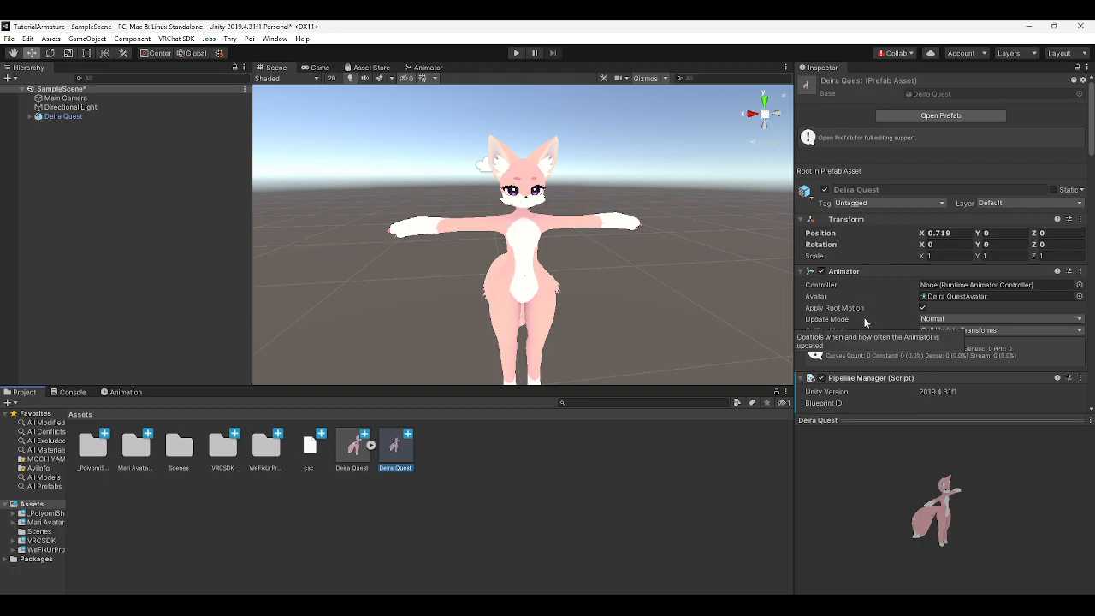
scroll(865, 321, down, 5)
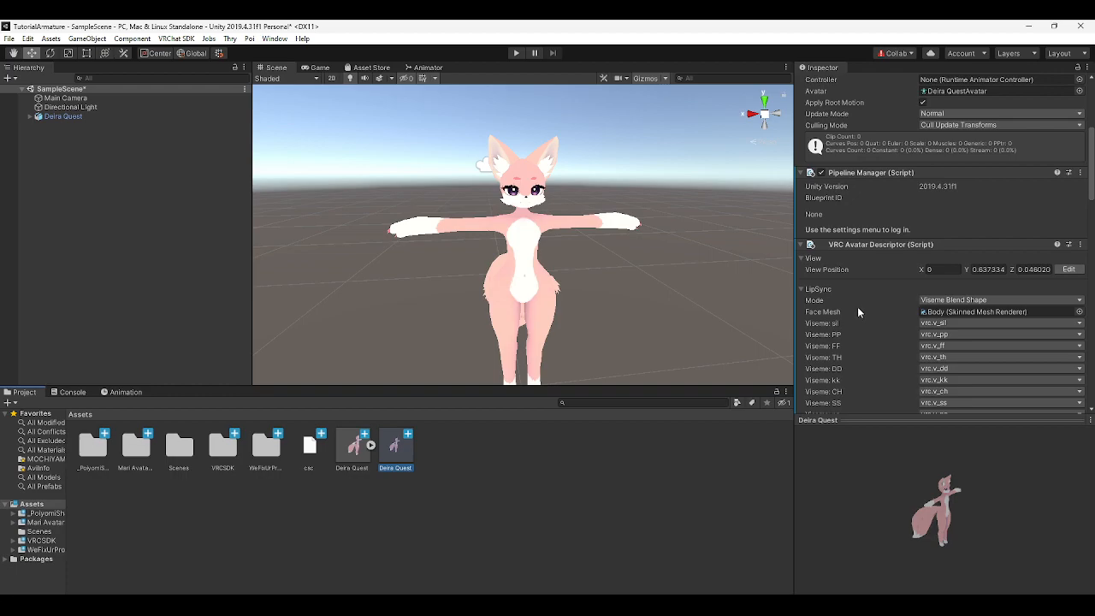
scroll(858, 311, down, 10)
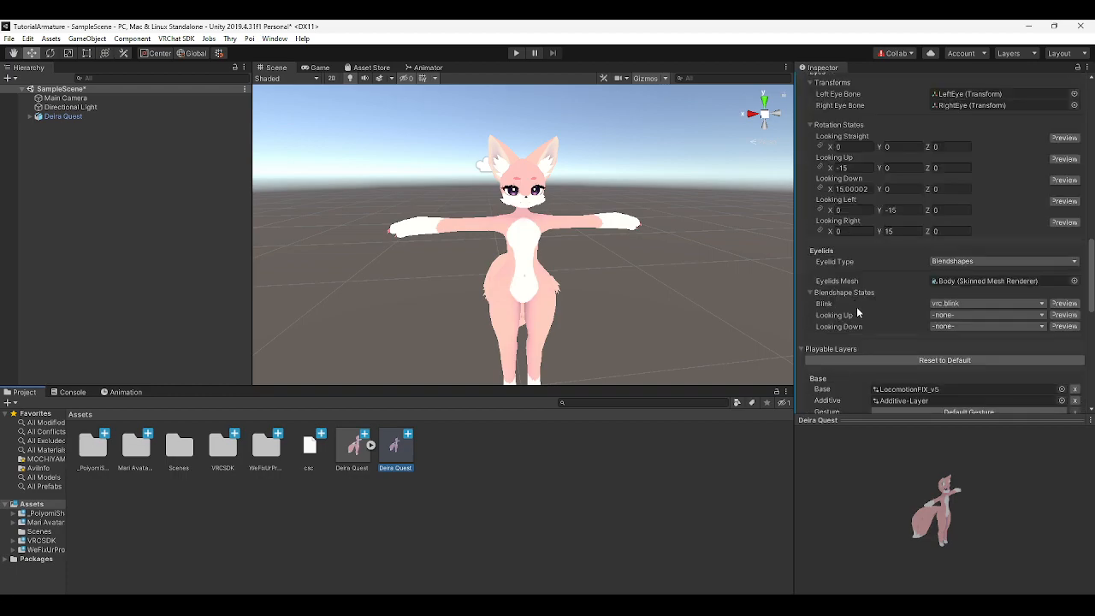
scroll(862, 321, down, 10)
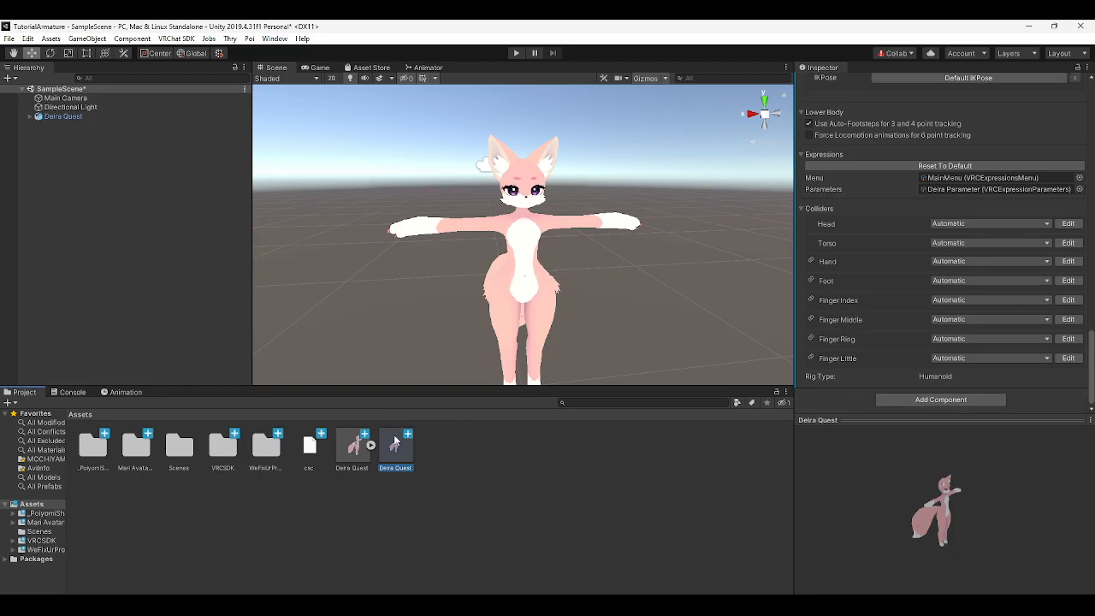
Step: Add the Deira Quest prefab to the scene and unpack that instance completely
drag(399, 450, 223, 322)
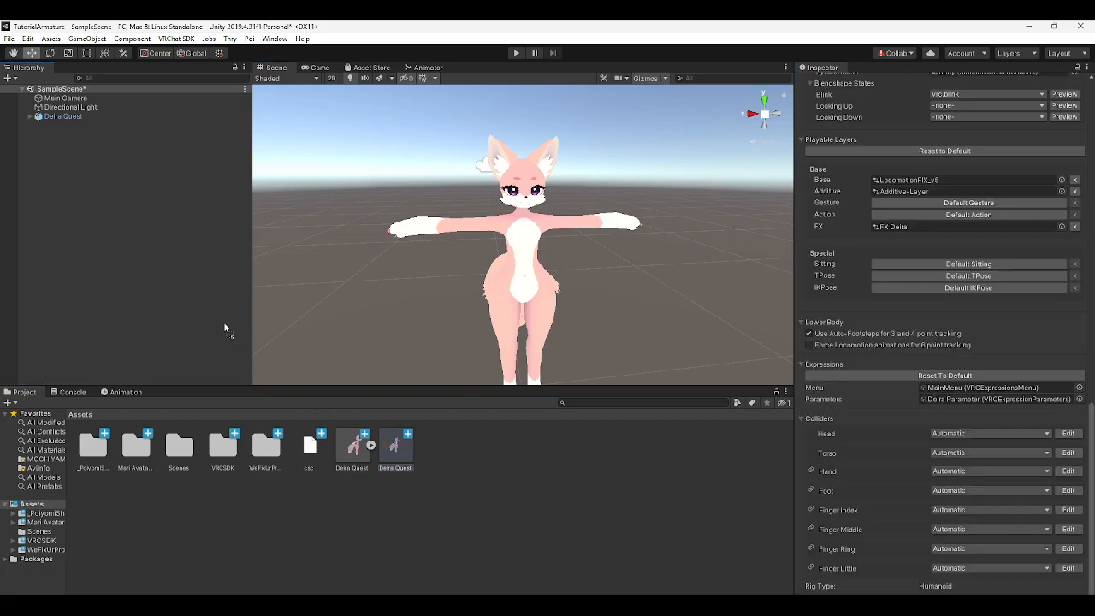
right_drag(451, 237, 491, 213)
right_click(65, 126)
click(118, 257)
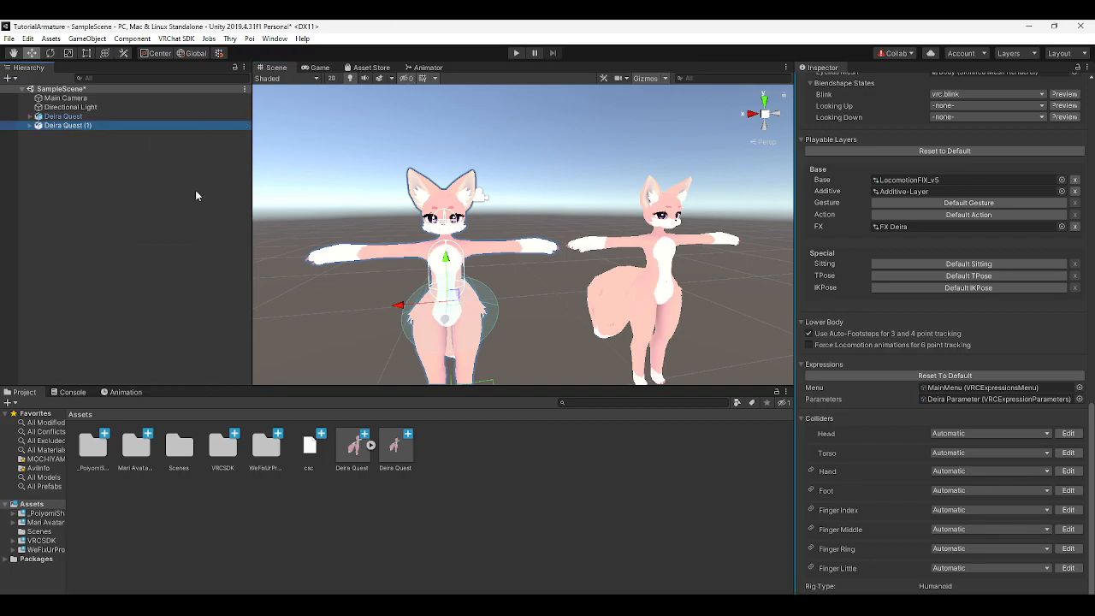
right_click(58, 127)
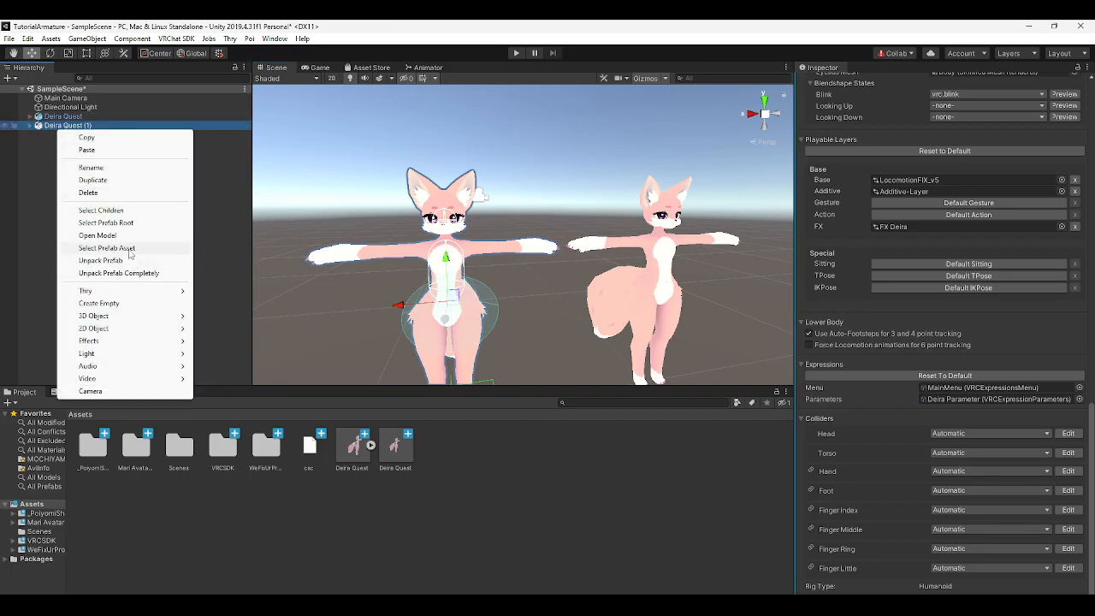
click(118, 273)
Step: Compare the components of the unpacked Deira Quest (1) avatar with those of the plain Deira Quest model in the scene
scroll(818, 215, up, 10)
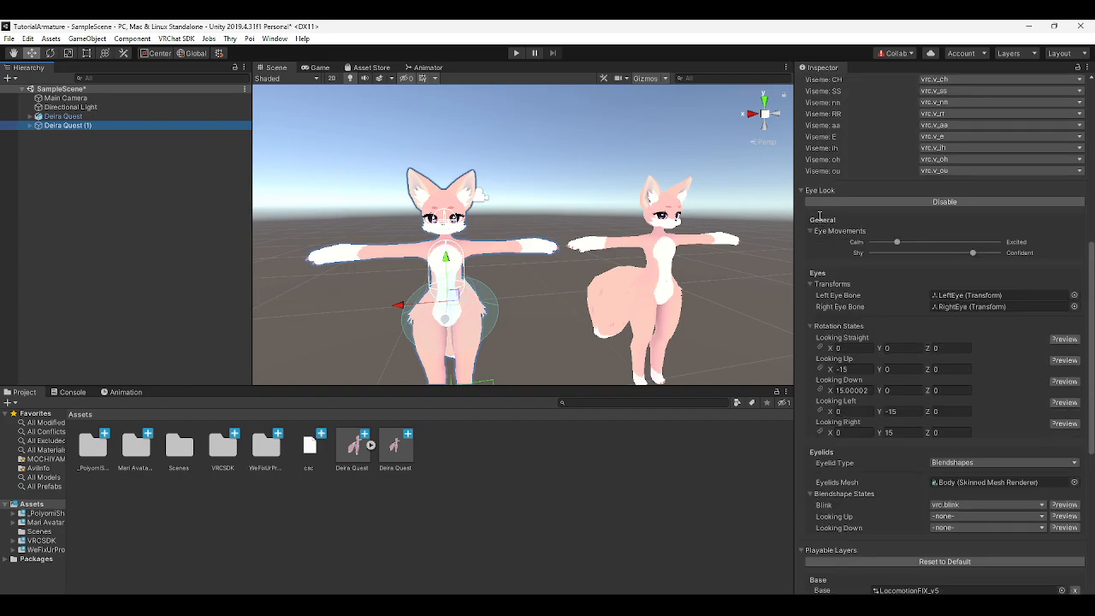
scroll(872, 282, down, 10)
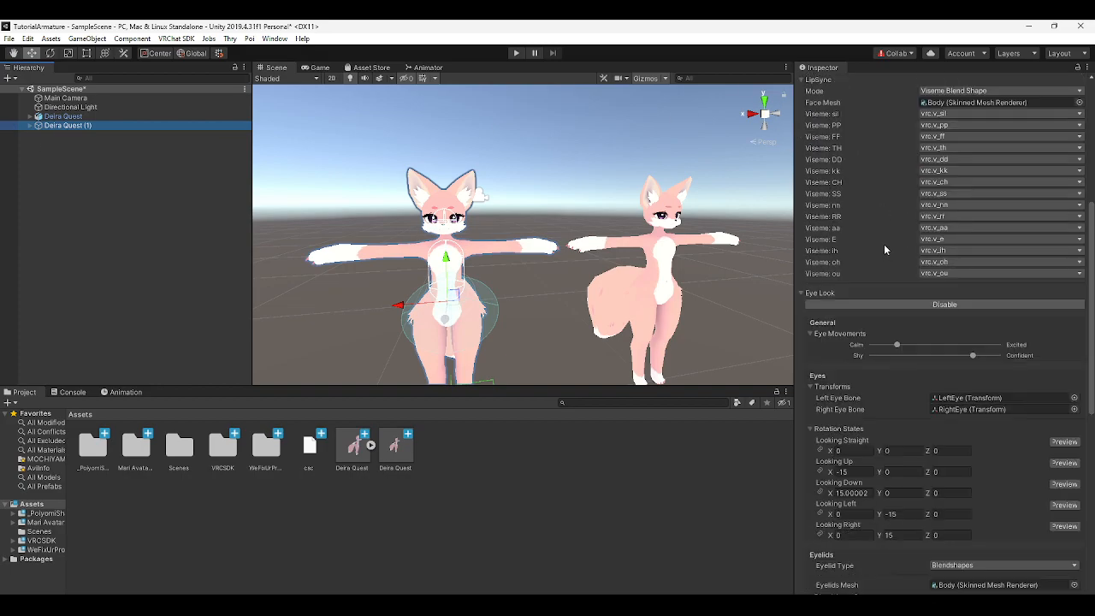
click(63, 116)
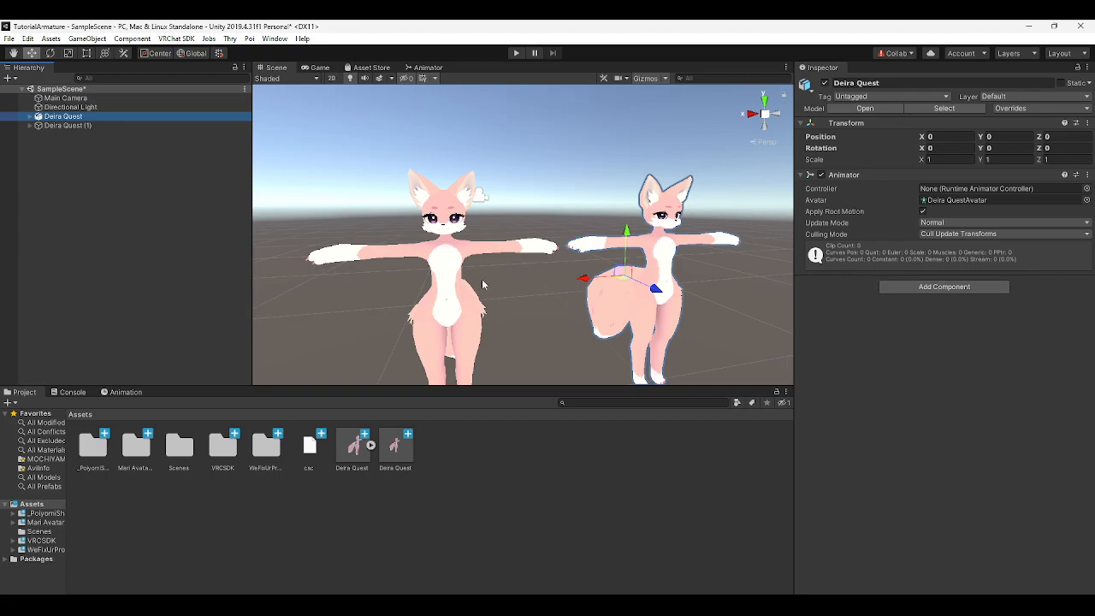
click(61, 125)
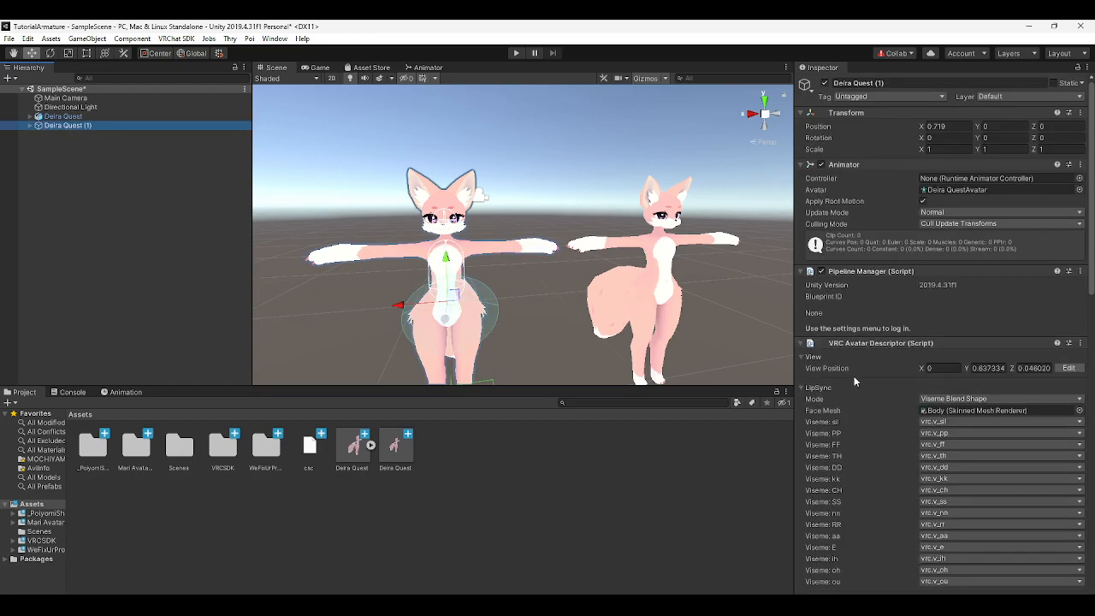
scroll(941, 428, down, 10)
click(109, 118)
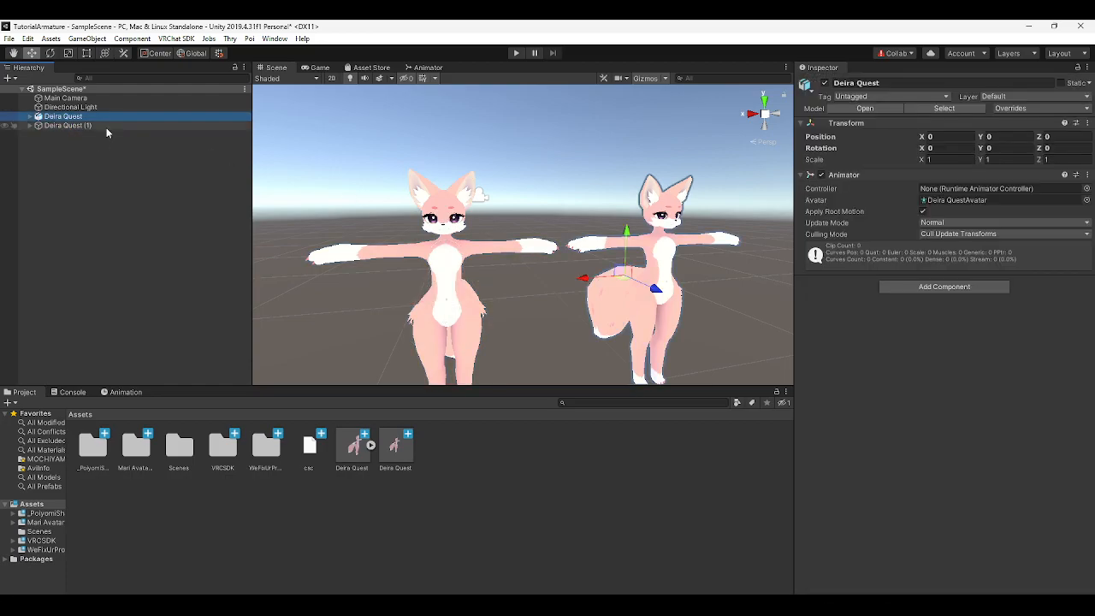
Step: Check the Deira Quest model asset's rig import settings against the prefab asset's avatar descriptor, down to its playable layers and expressions
click(357, 445)
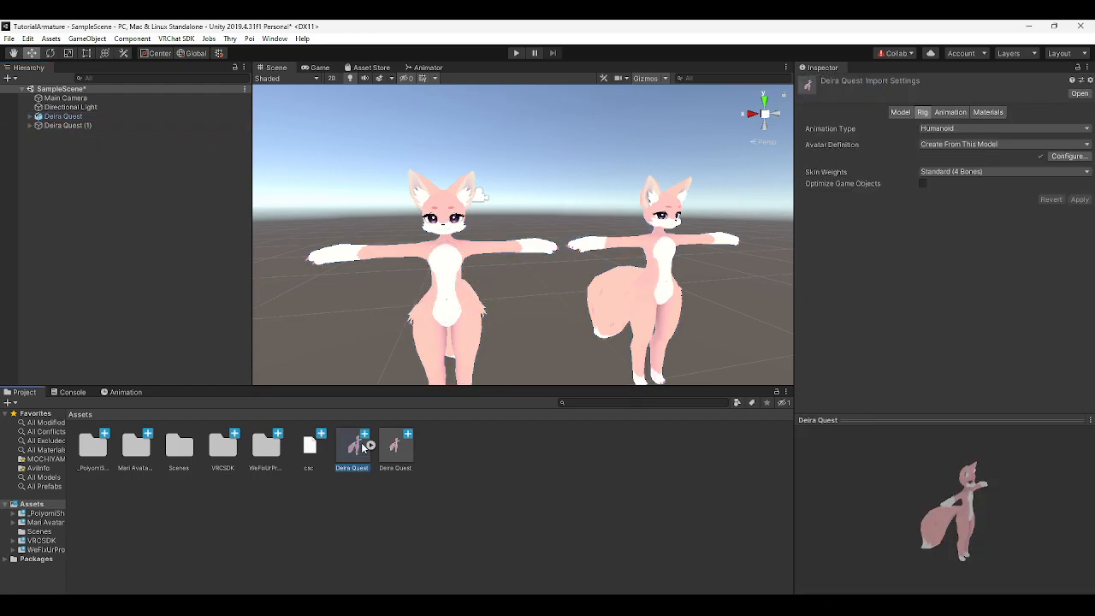
click(396, 445)
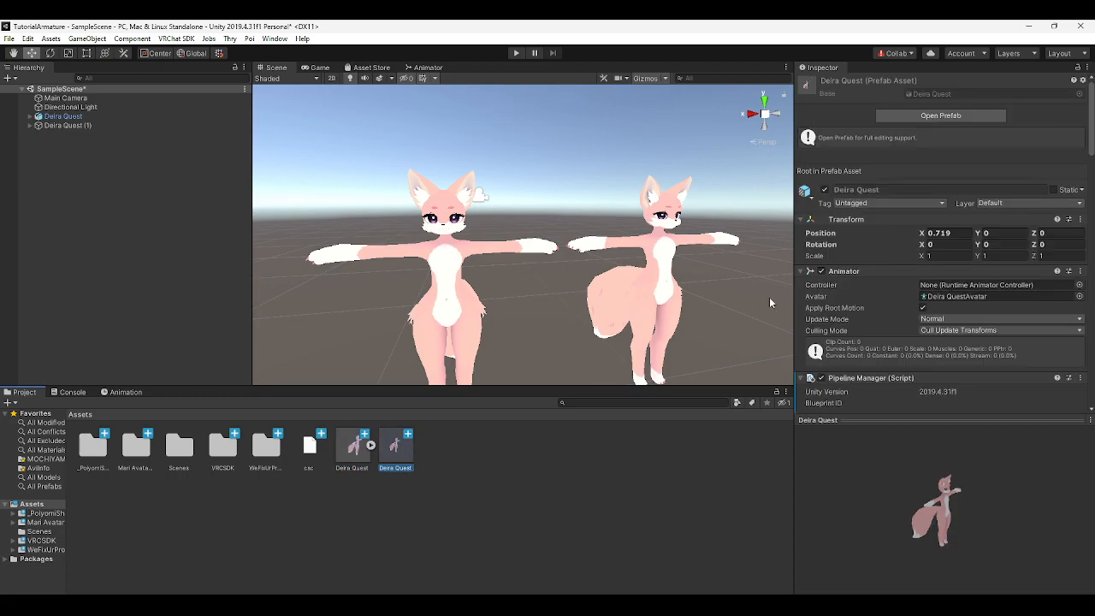
scroll(846, 291, down, 15)
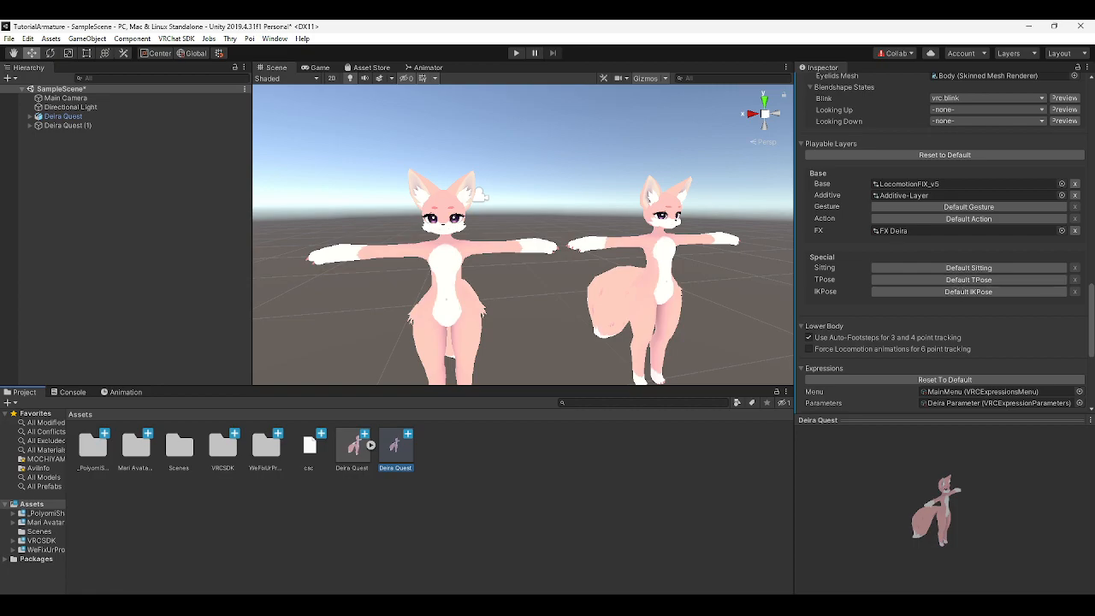
Step: Alternate between the Deira Quest model and Deira Quest (1) in the scene to compare their Animator, Pipeline Manager and VRC Avatar Descriptor components
click(70, 117)
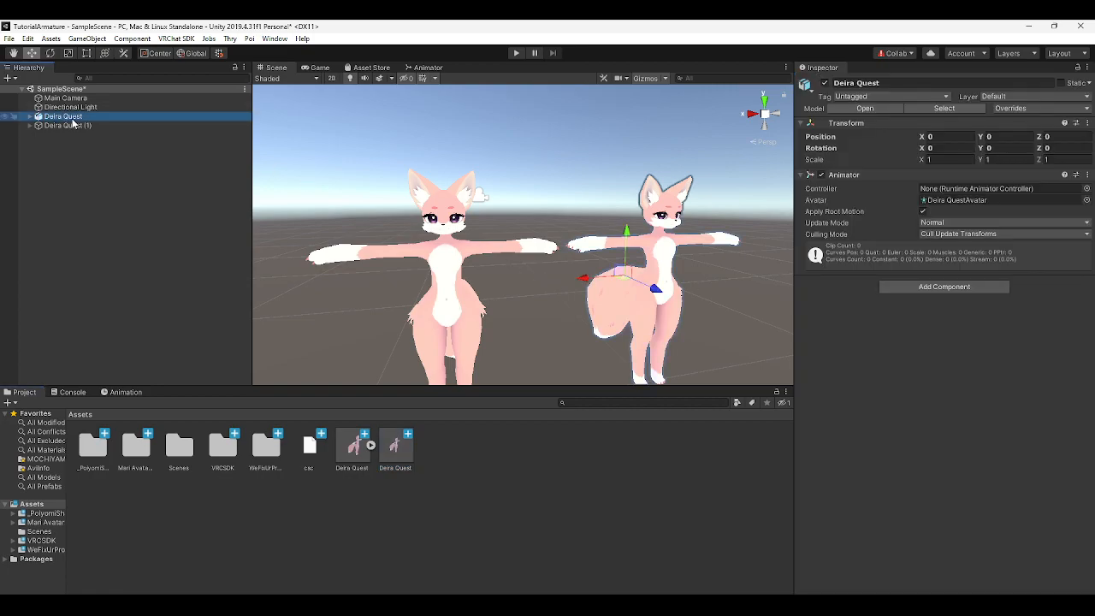
click(73, 124)
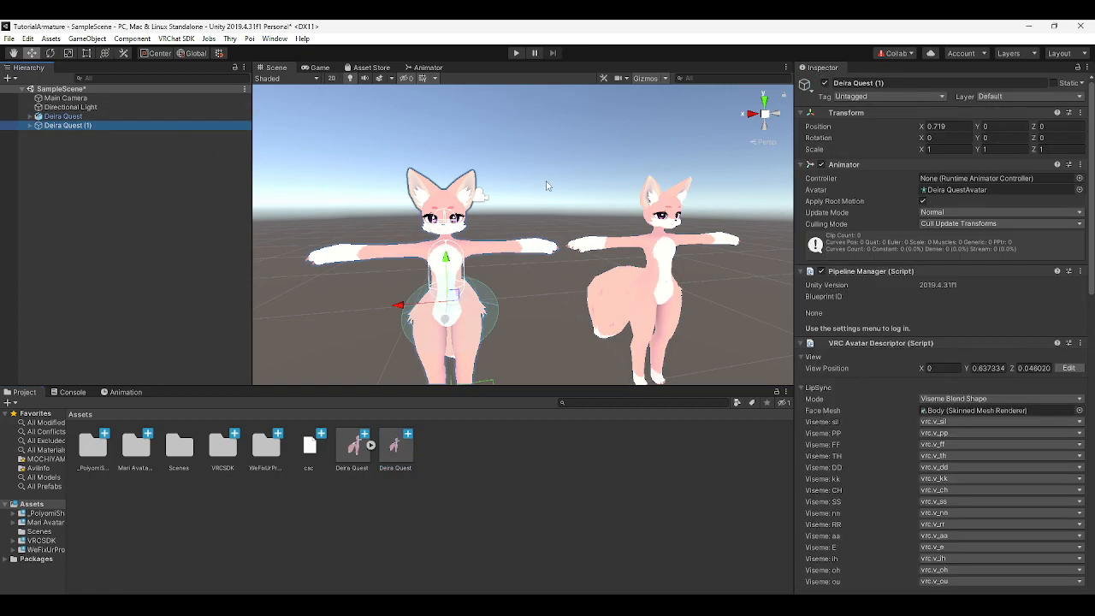
click(94, 116)
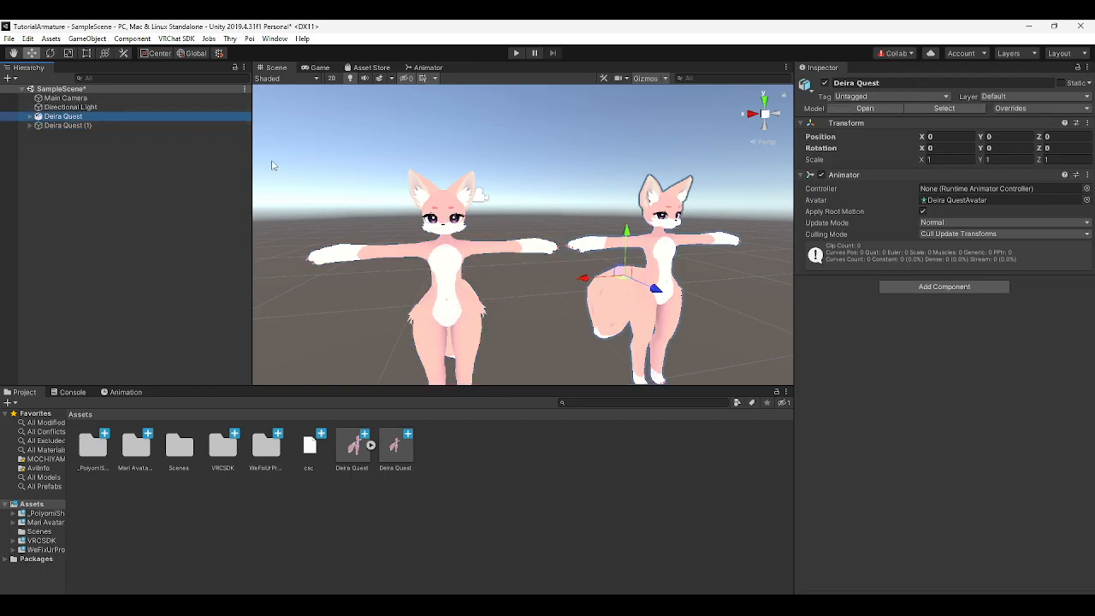
click(96, 125)
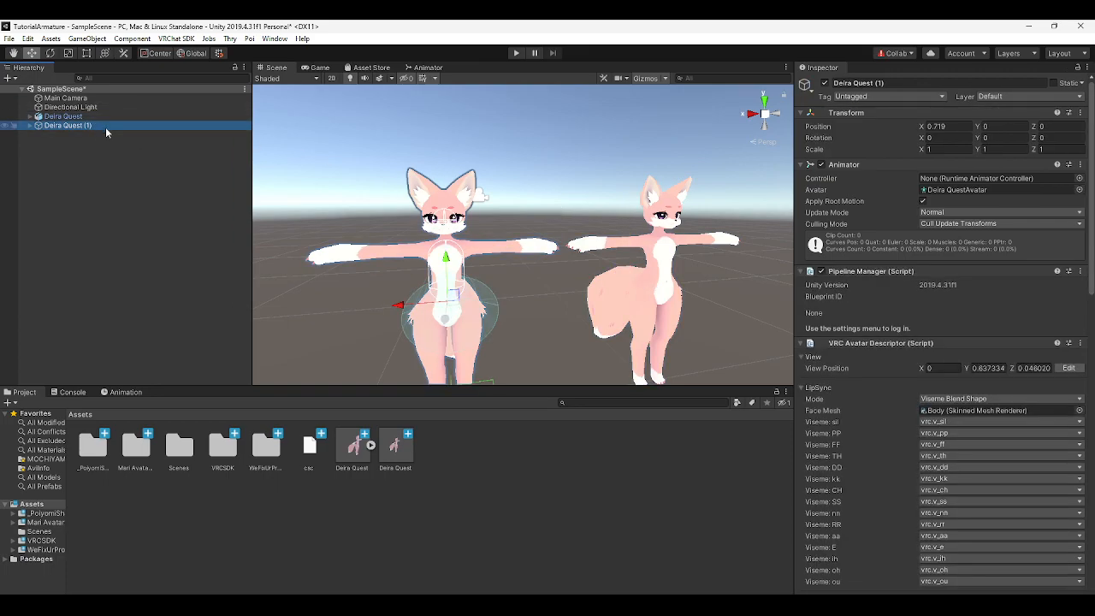